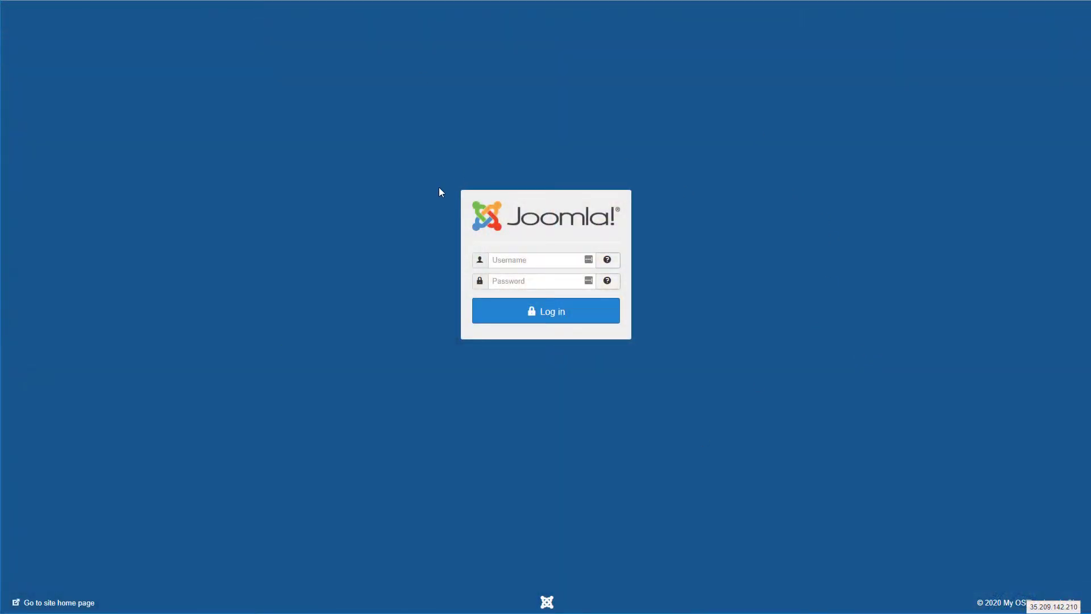
Log in as the administrator with the saved username and password, then decline sending statistics
left_click(529, 262)
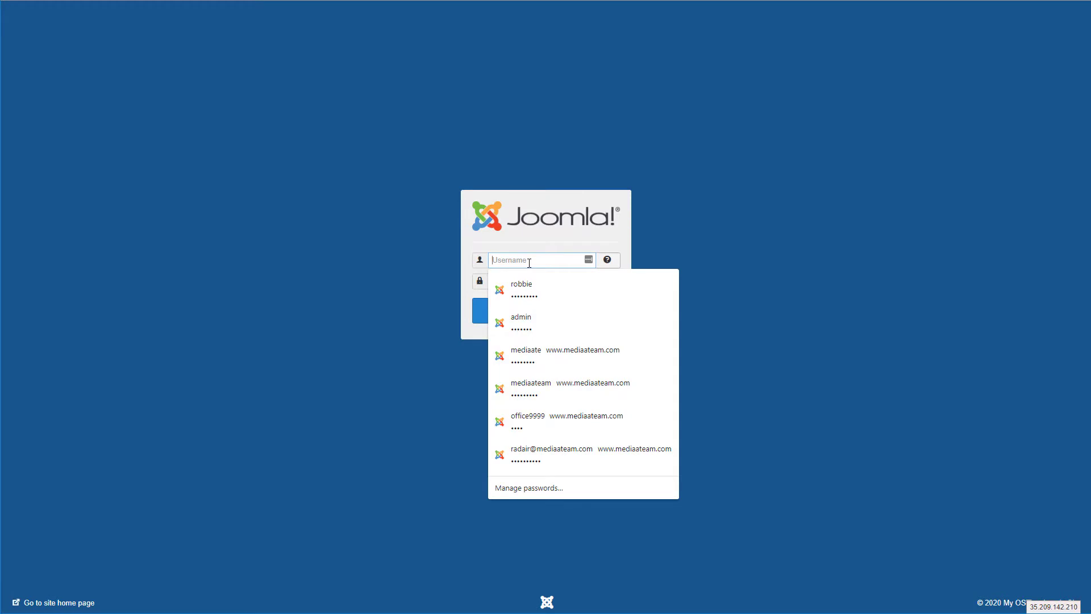
type("robbie")
key("Tab")
type("**")
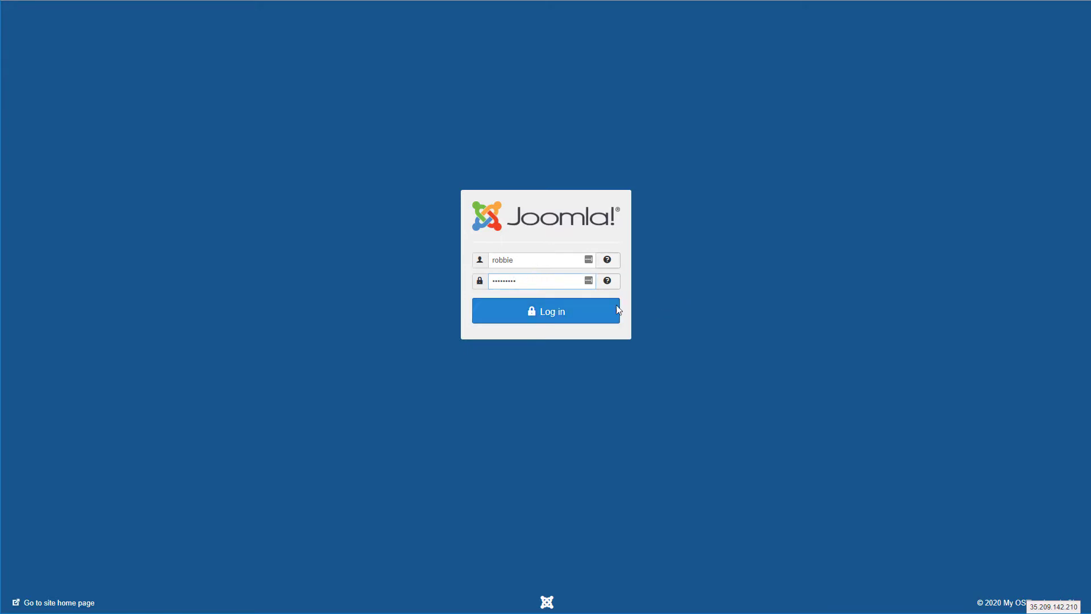
left_click(546, 311)
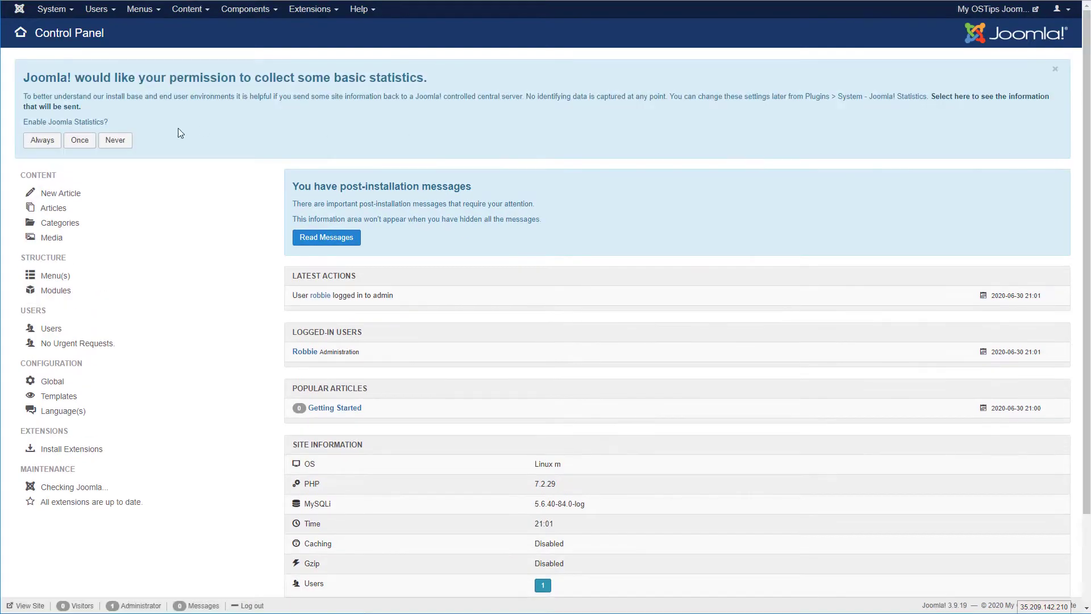
left_click(124, 143)
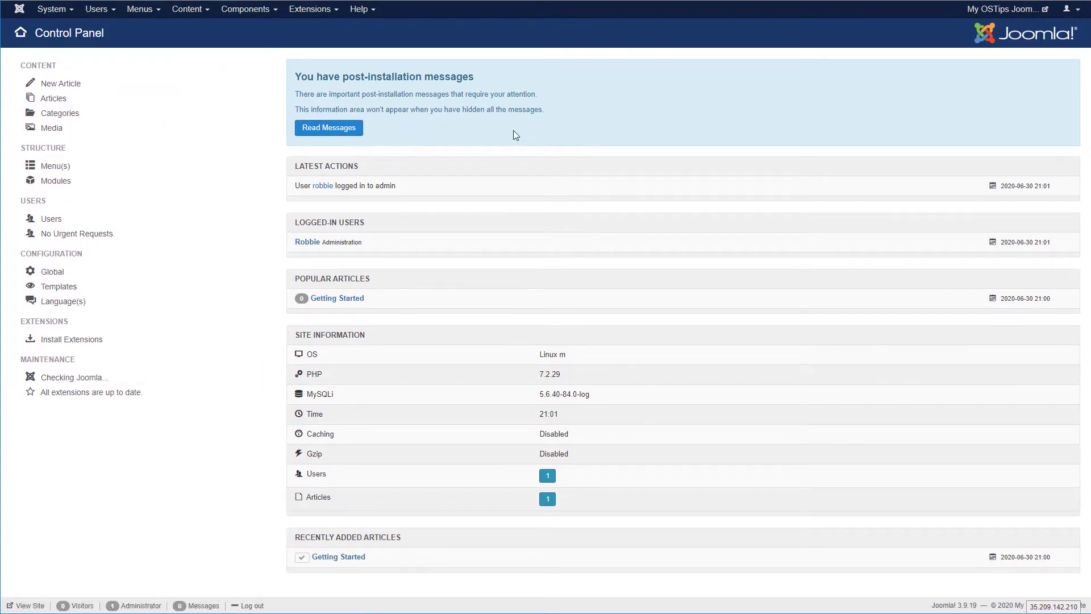
Filter the Plugins list down to the Two Factor Authentication plugins
left_click(310, 9)
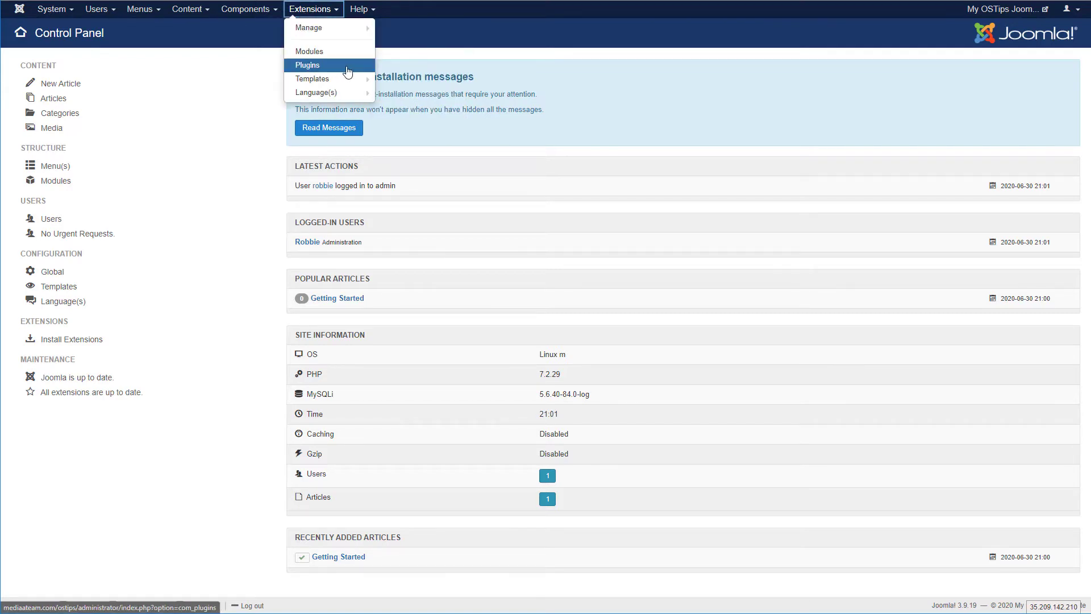
left_click(348, 71)
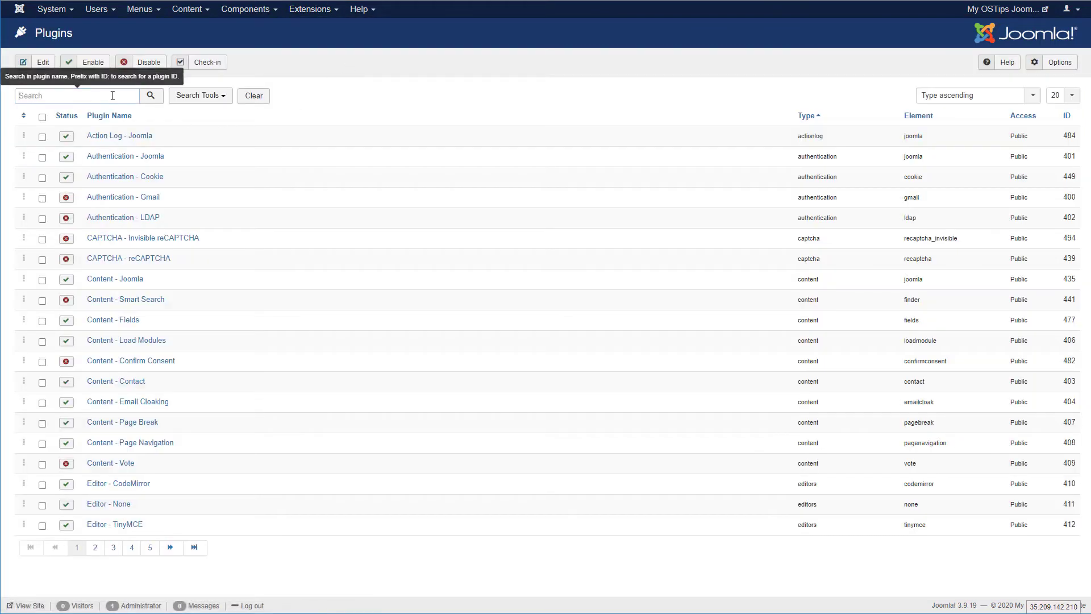
left_click(113, 95)
type("Two")
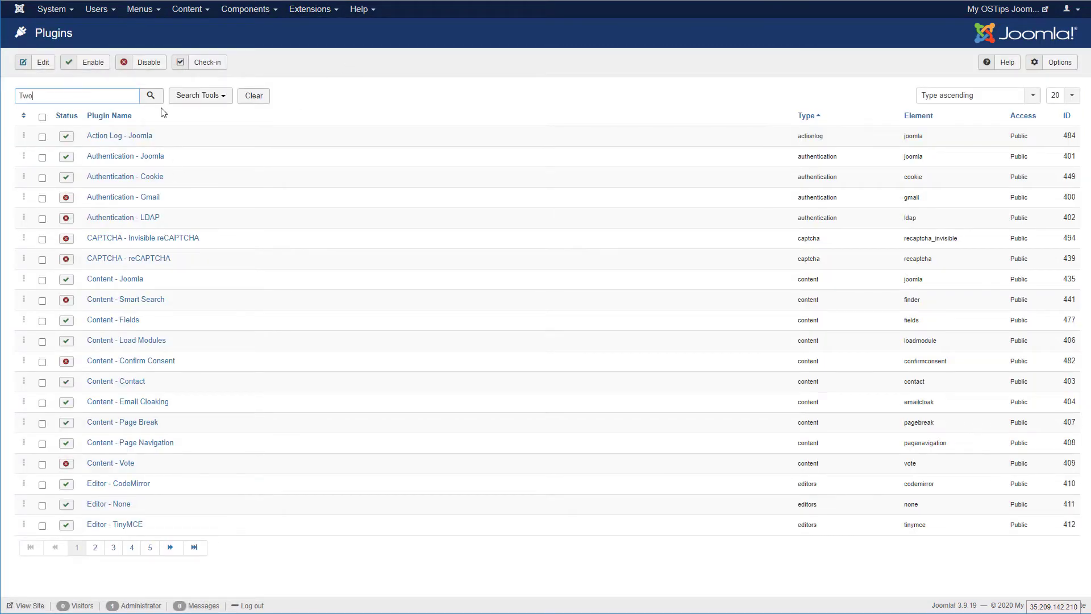
left_click(150, 95)
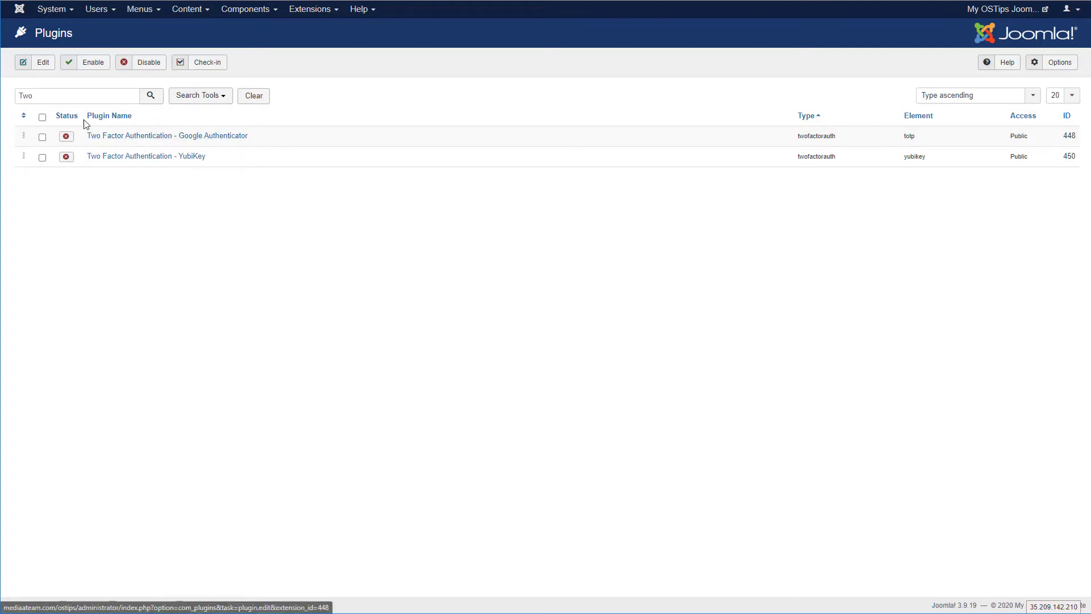
Enable both two-factor plugins and open the Google Authenticator plugin's settings
left_click(42, 117)
left_click(92, 63)
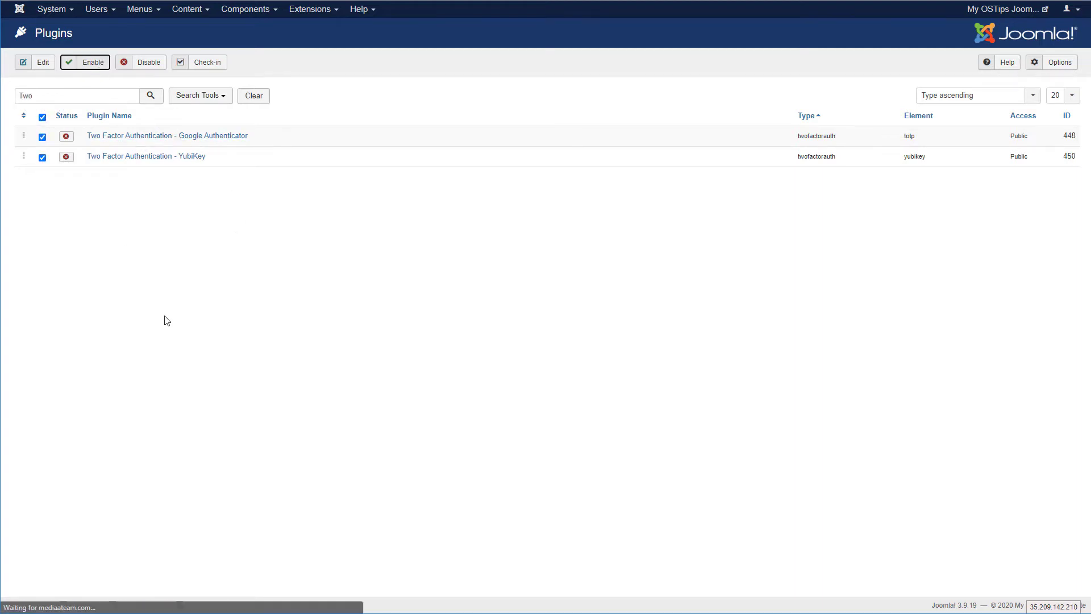
left_click(210, 180)
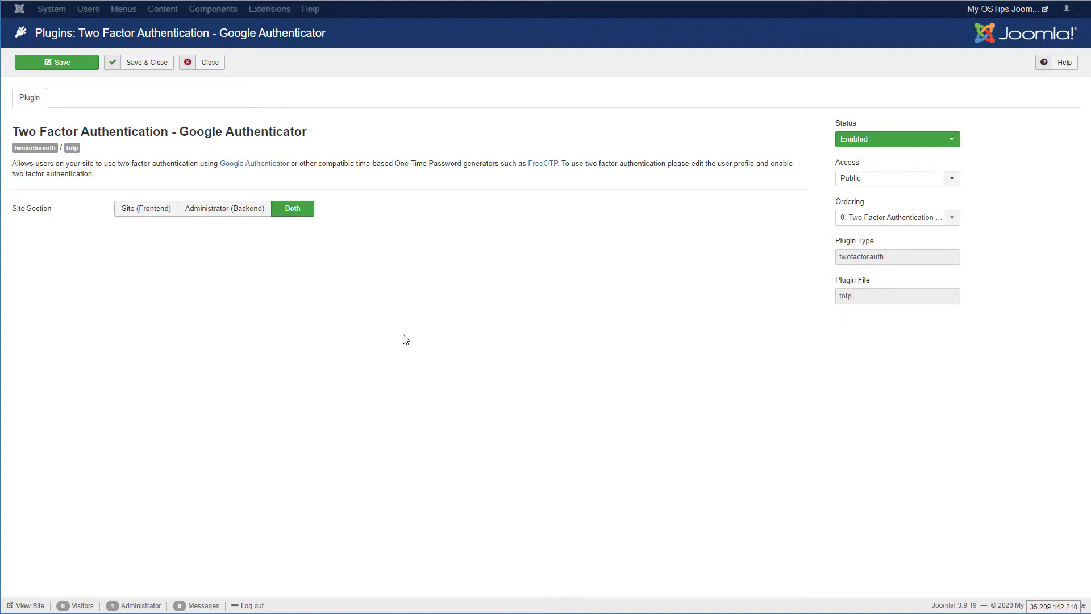
Close the plugin, then open the administrator's profile and its Authentication Method choices
left_click(202, 62)
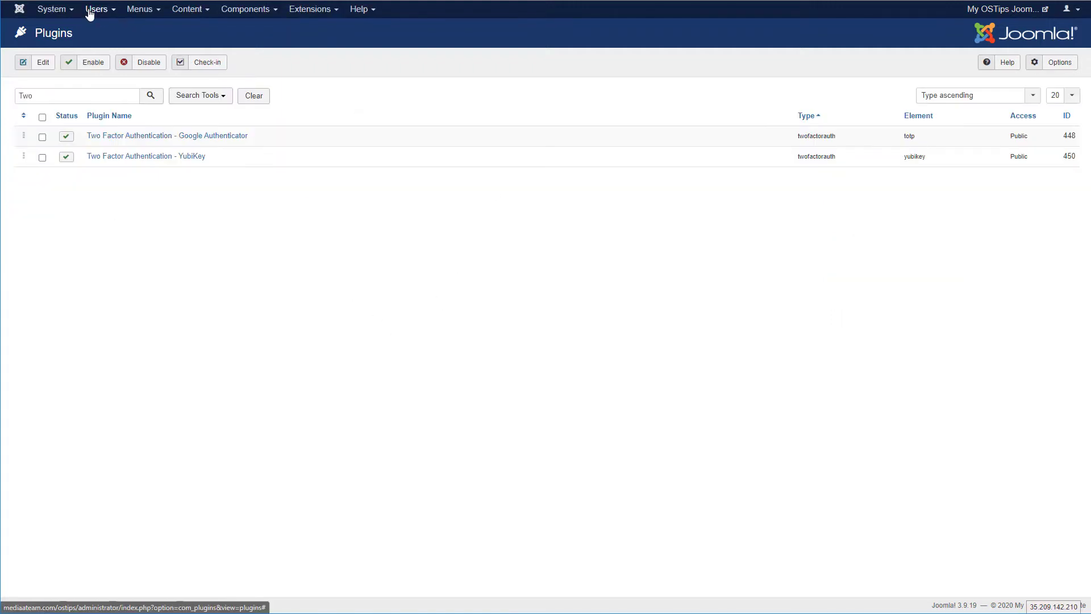
left_click(89, 9)
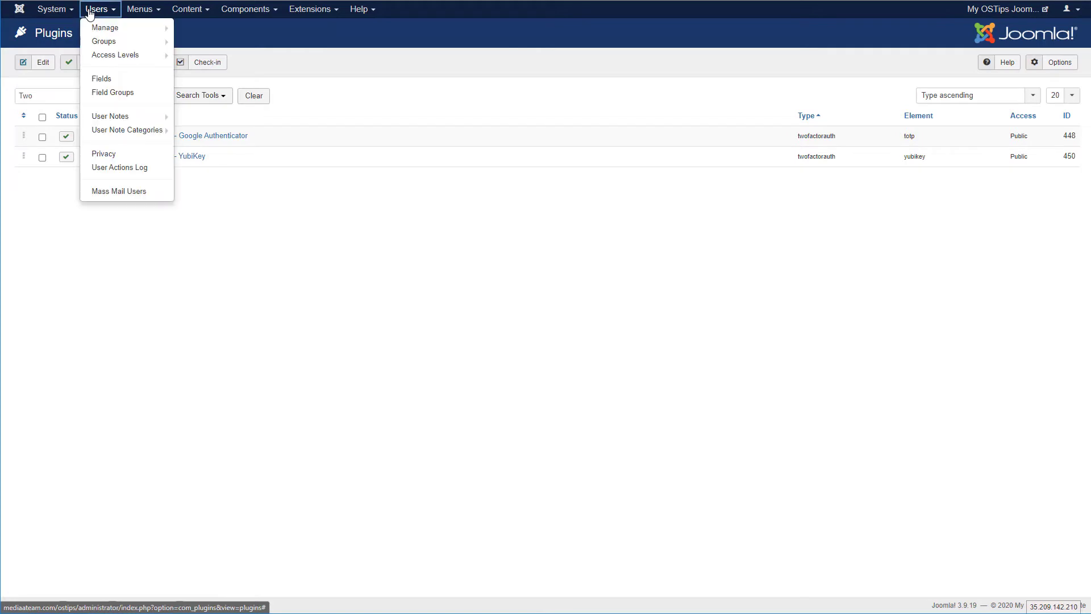
left_click(104, 27)
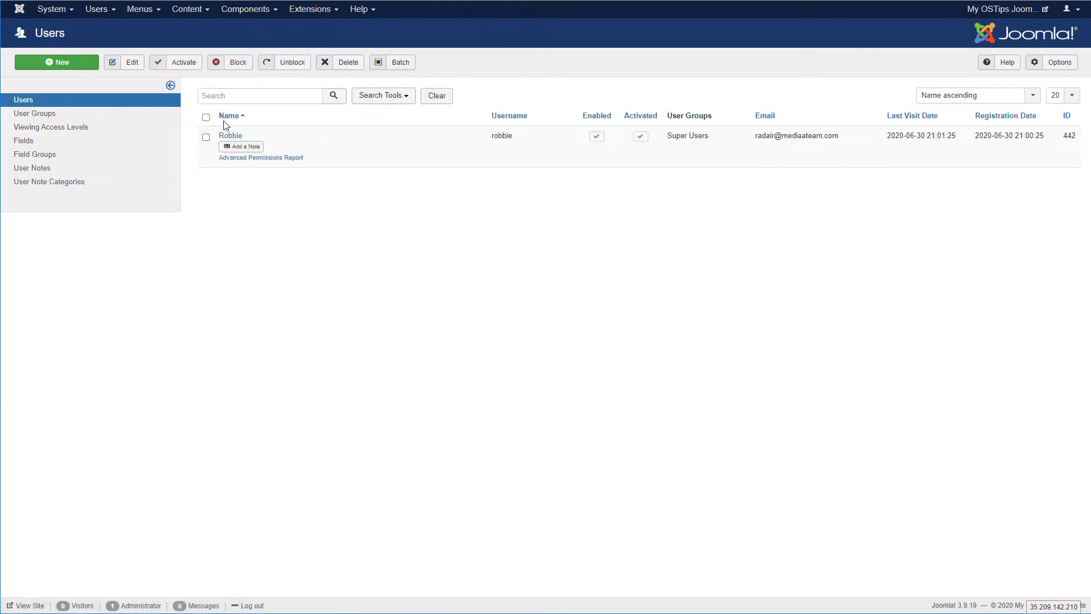
left_click(231, 135)
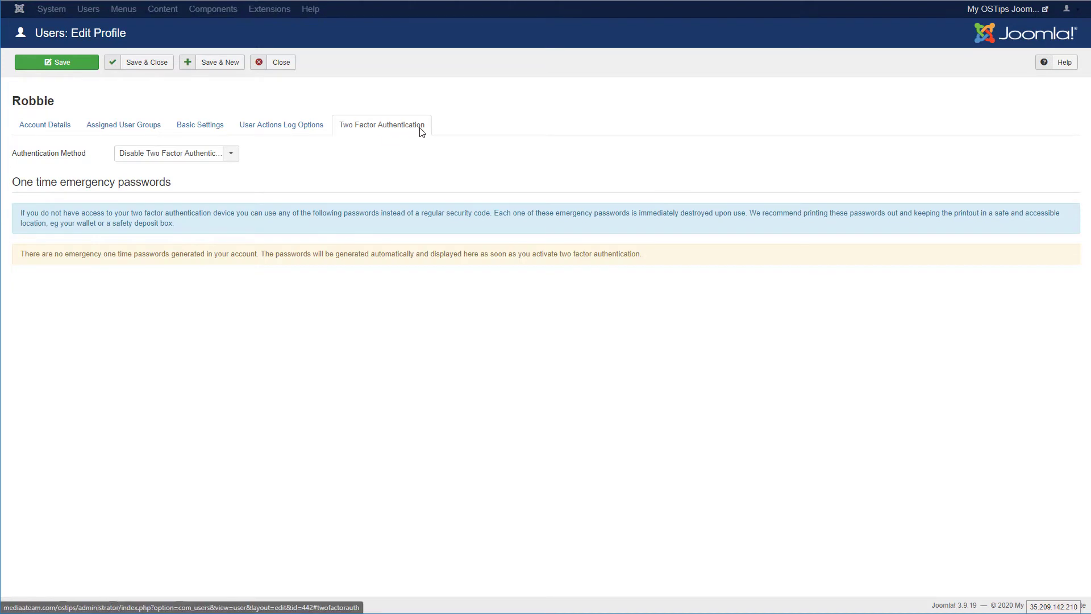
left_click(229, 154)
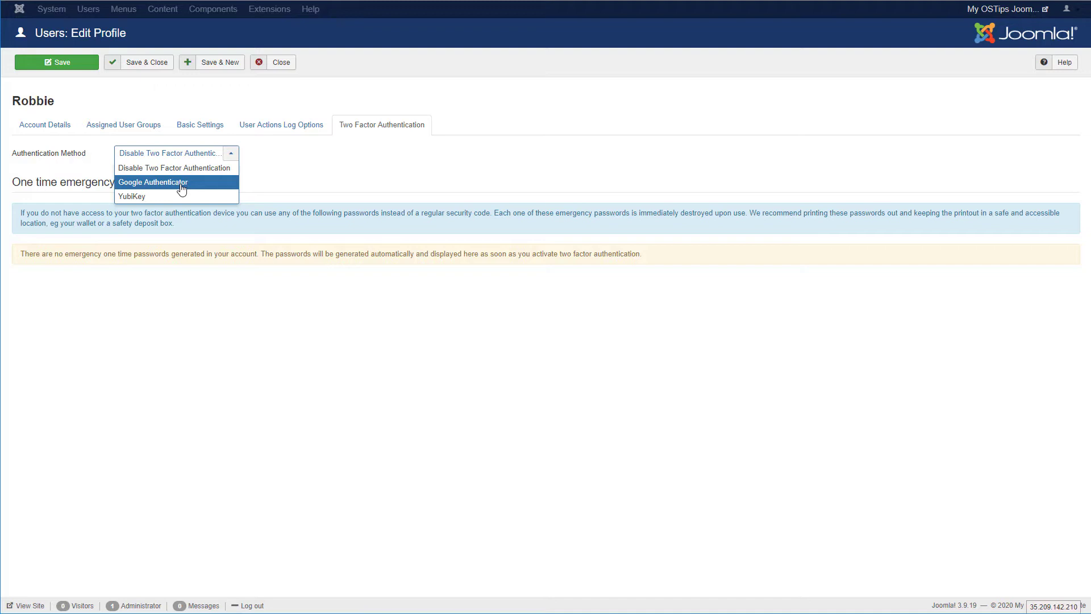
Choose Google Authenticator, copy its secret key, and enter the app's current security code
left_click(181, 182)
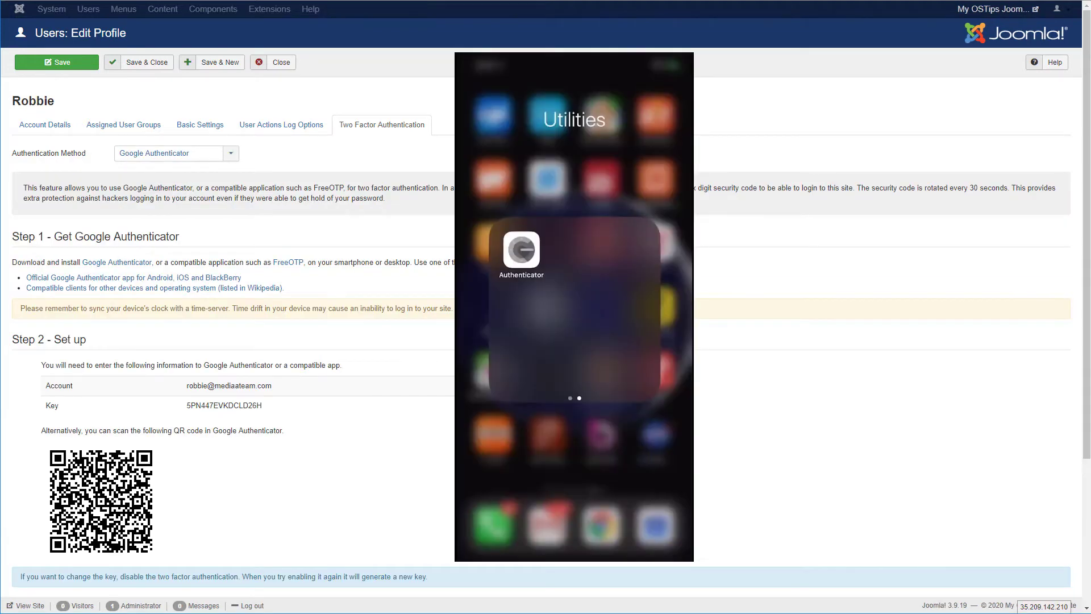
scroll(187, 327, "down", 3)
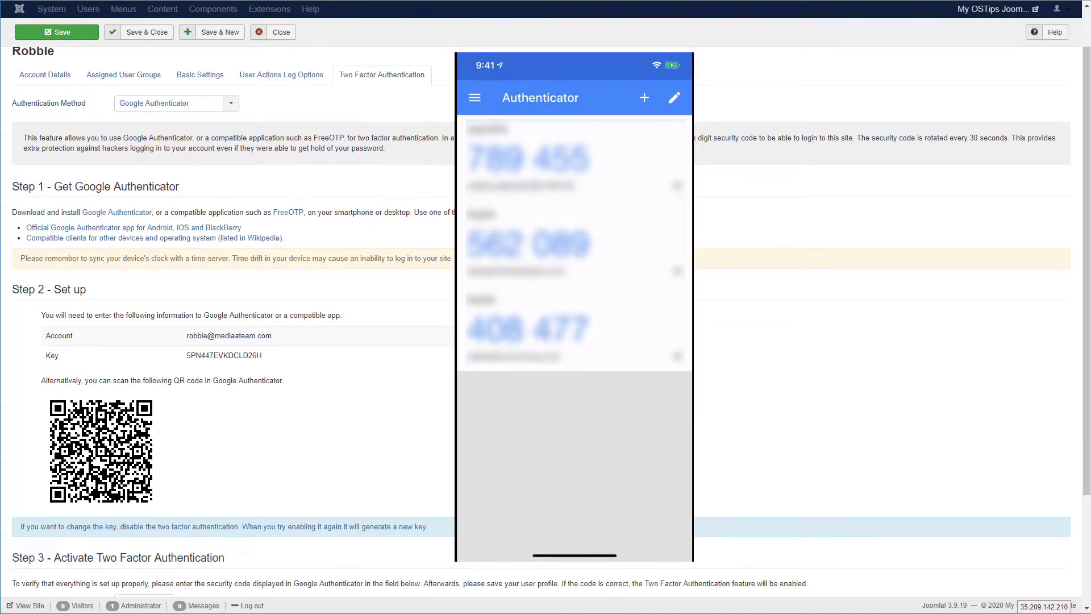
left_click_drag(183, 242, 273, 239)
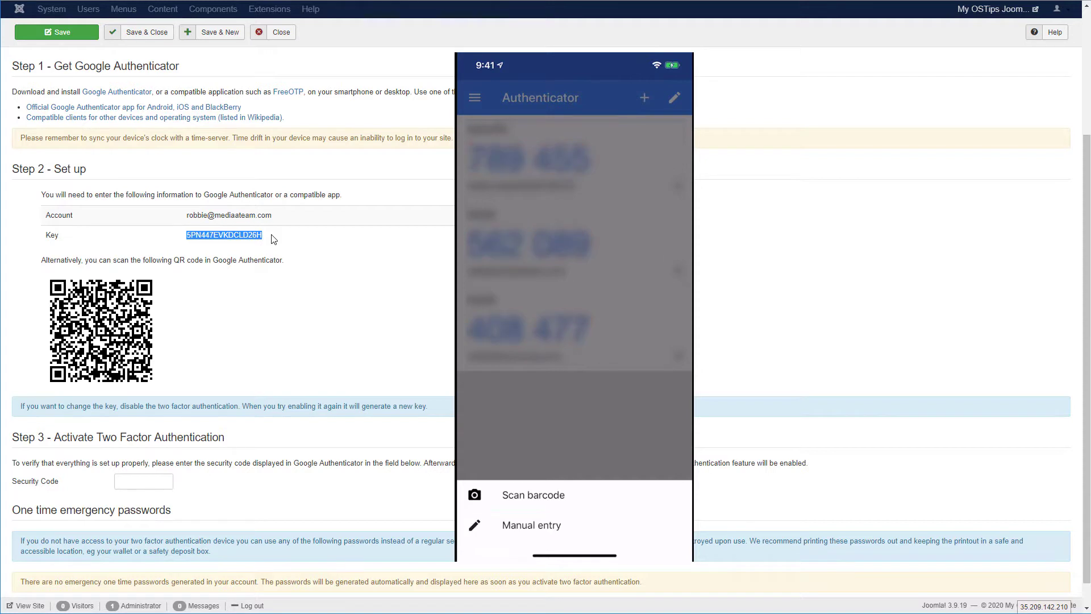
left_click(328, 240)
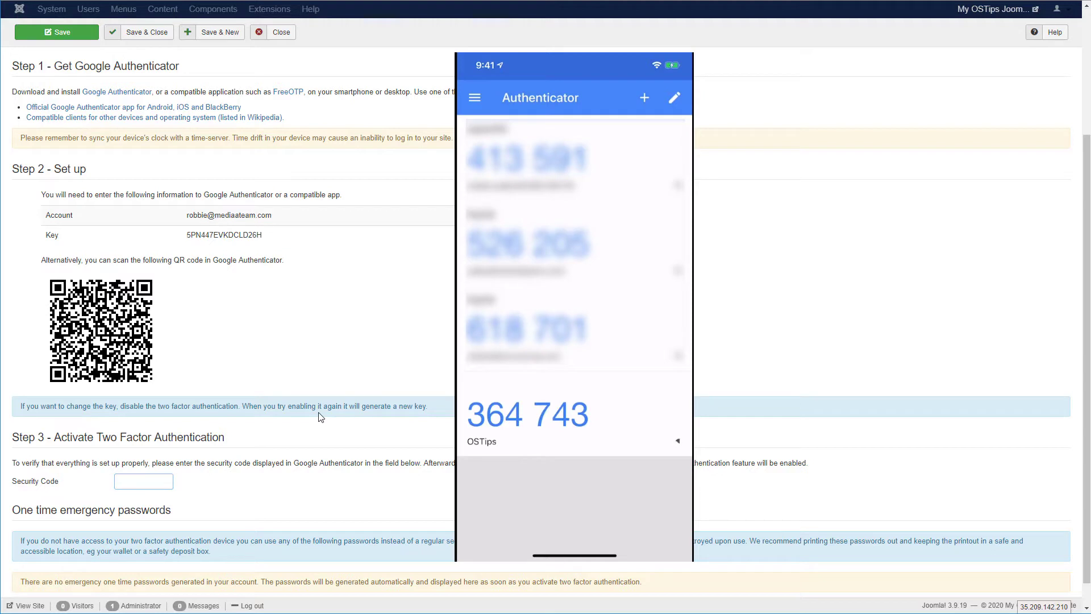
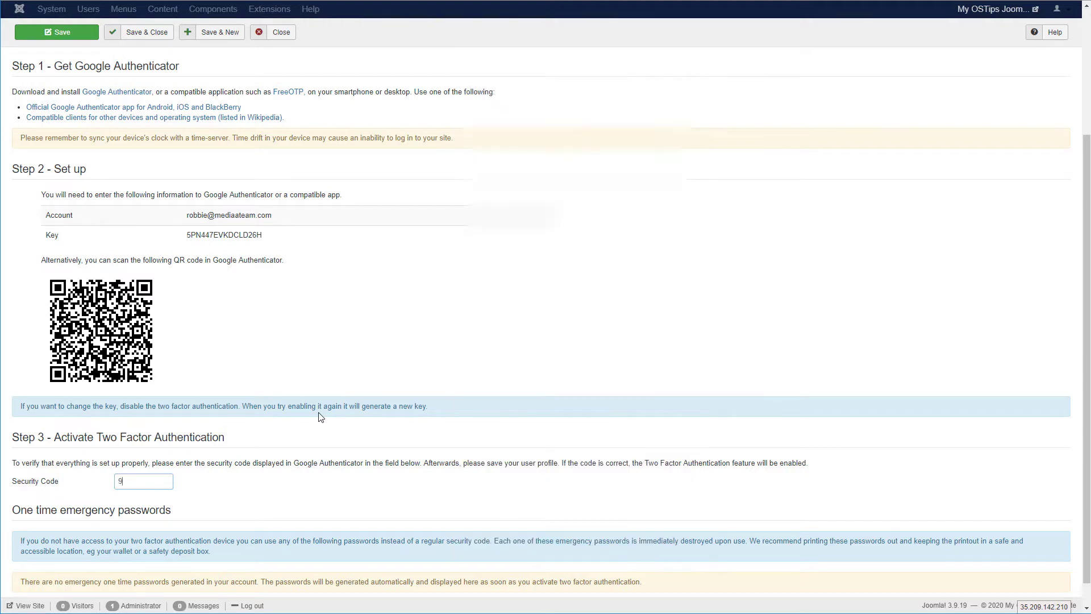
scroll(261, 418, "up", 4)
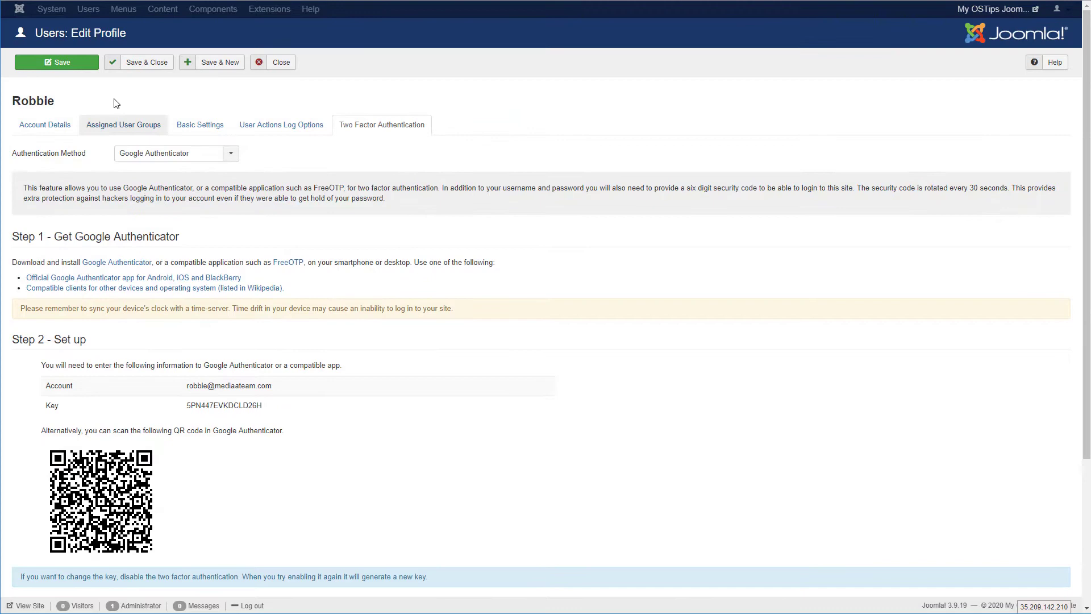
Save the profile, copy the generated emergency passwords, then Save & Close to the Users list
left_click(89, 69)
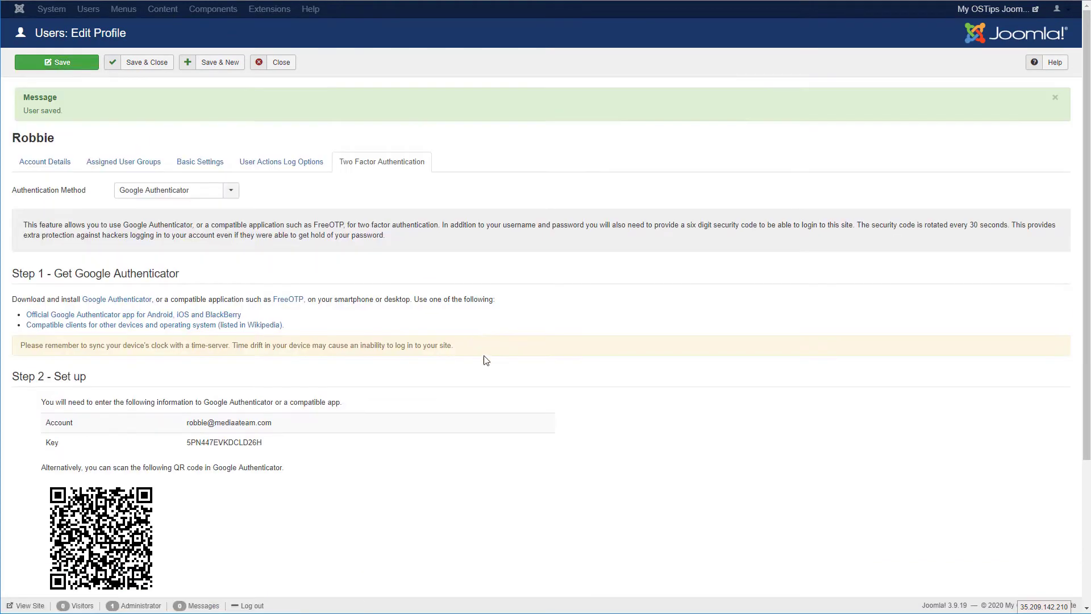
scroll(514, 412, "down", 3)
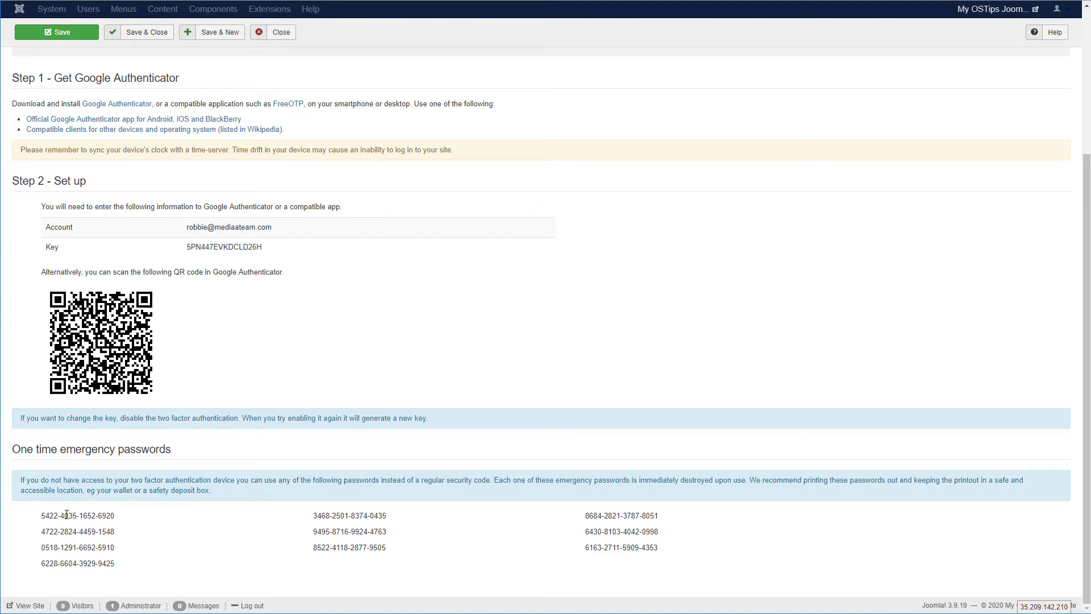
left_click_drag(41, 547, 389, 547)
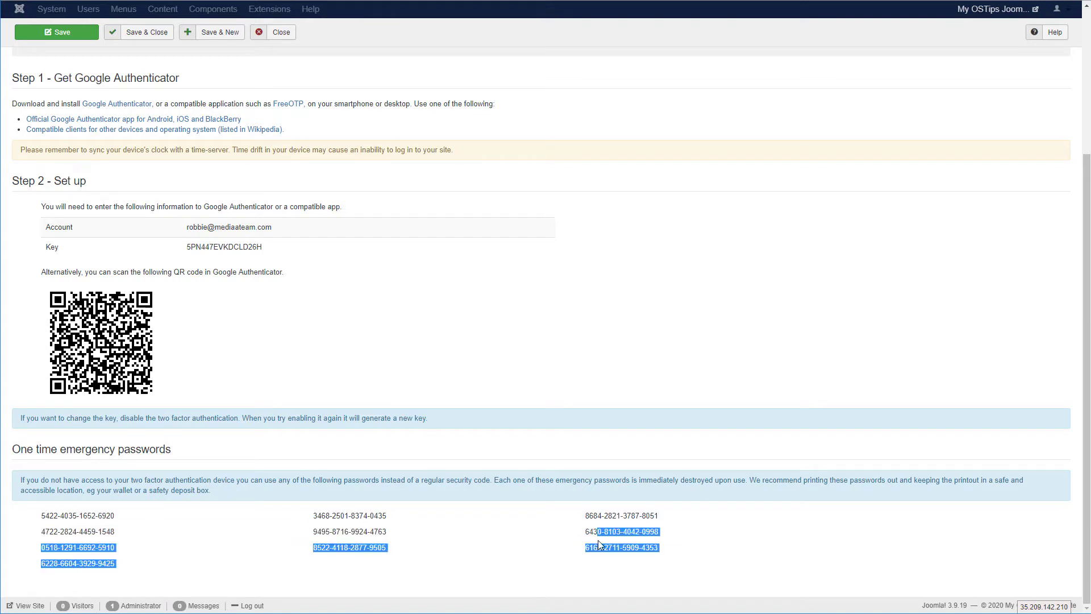
left_click(257, 503)
triple_click(40, 514)
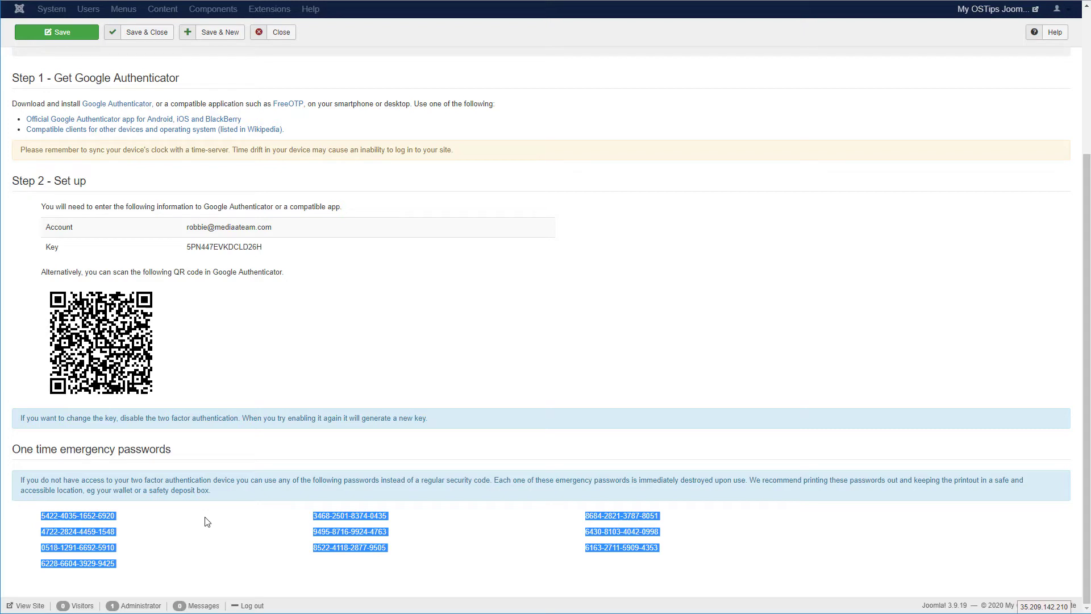
left_click(271, 578)
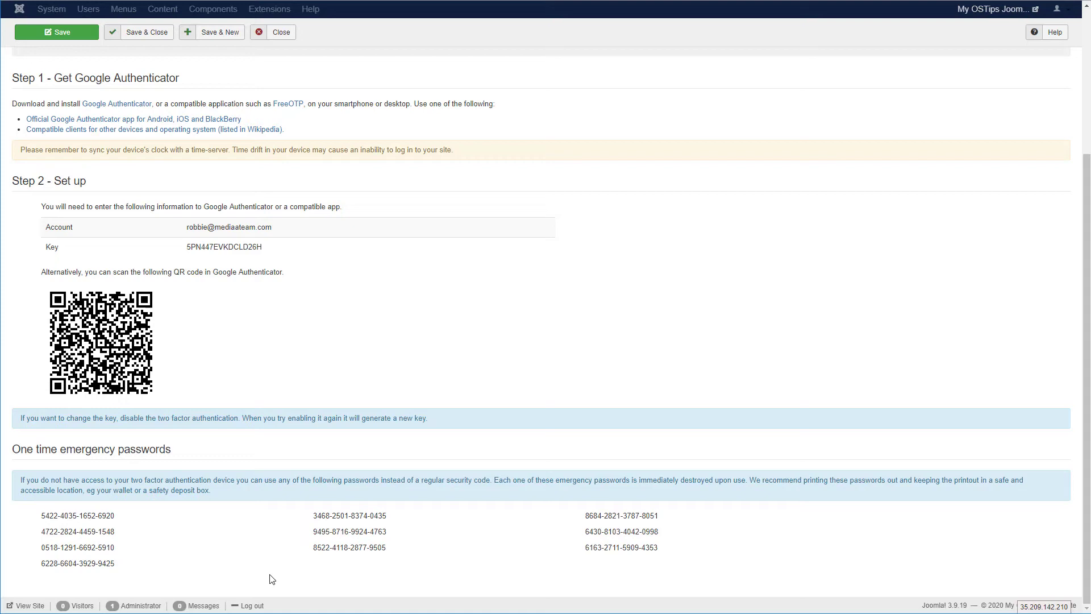
left_click(57, 32)
left_click(147, 63)
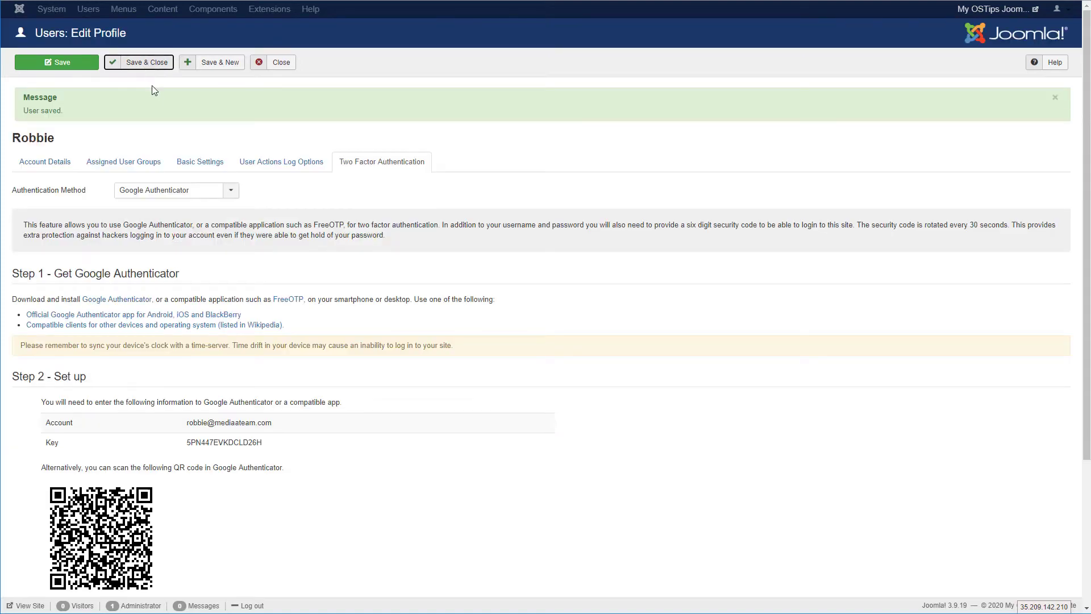
Log out and log back in with the saved credentials plus the authenticator code
left_click(1071, 11)
left_click(1026, 71)
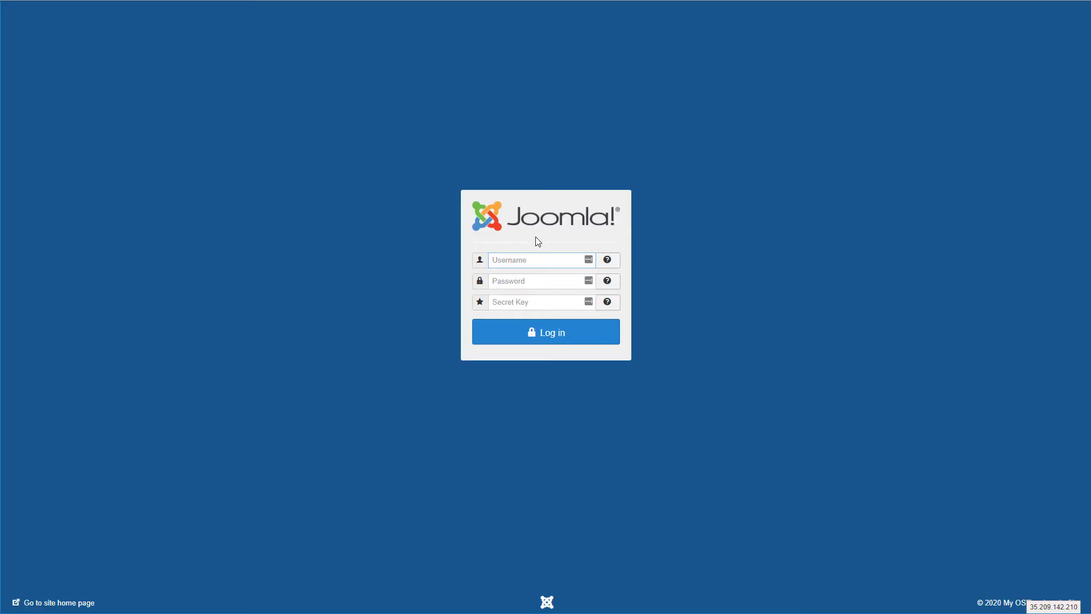
left_click(500, 259)
type("robbie")
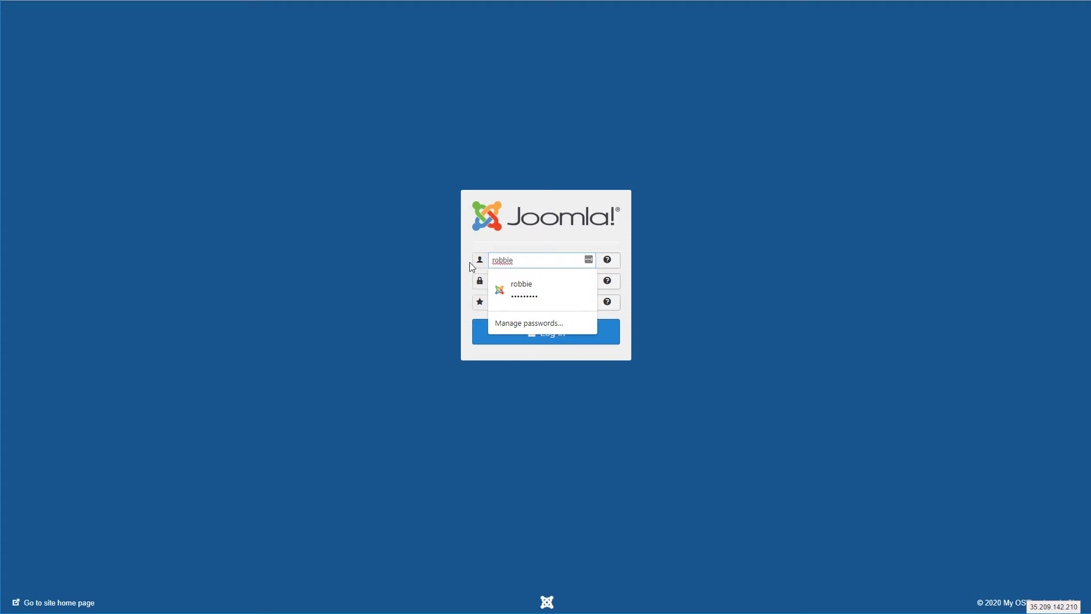
left_click(520, 283)
left_click(520, 304)
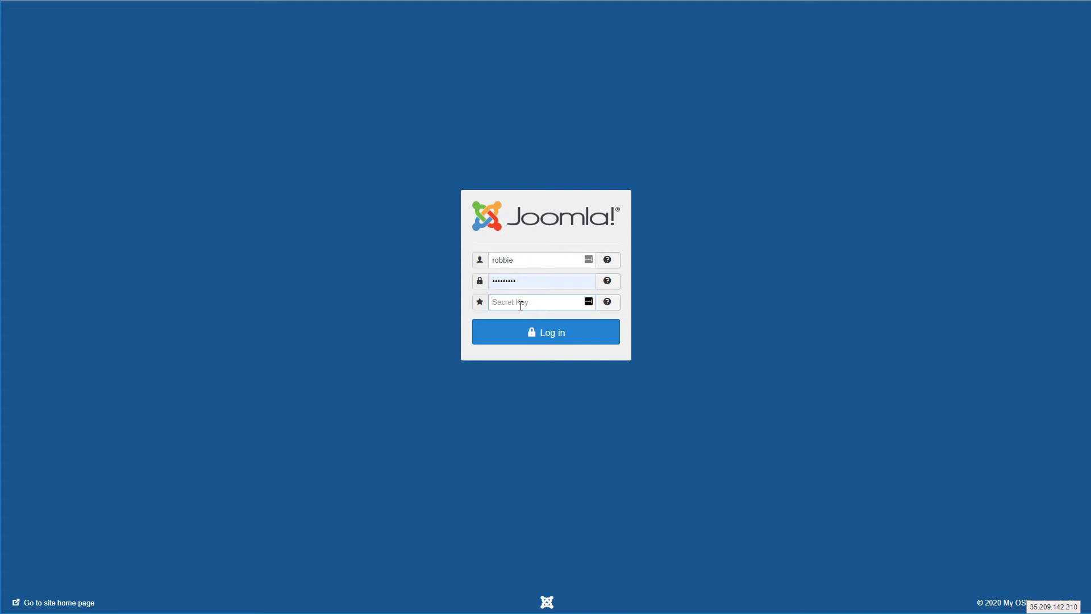
left_click(539, 329)
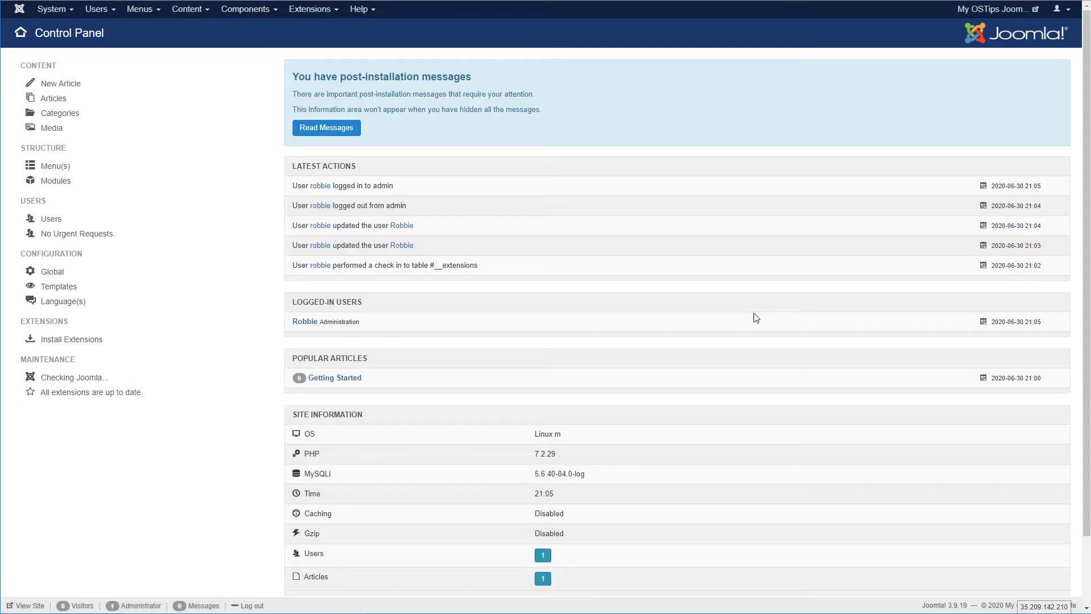
Log out again and attempt a login without any secret key
left_click(1070, 10)
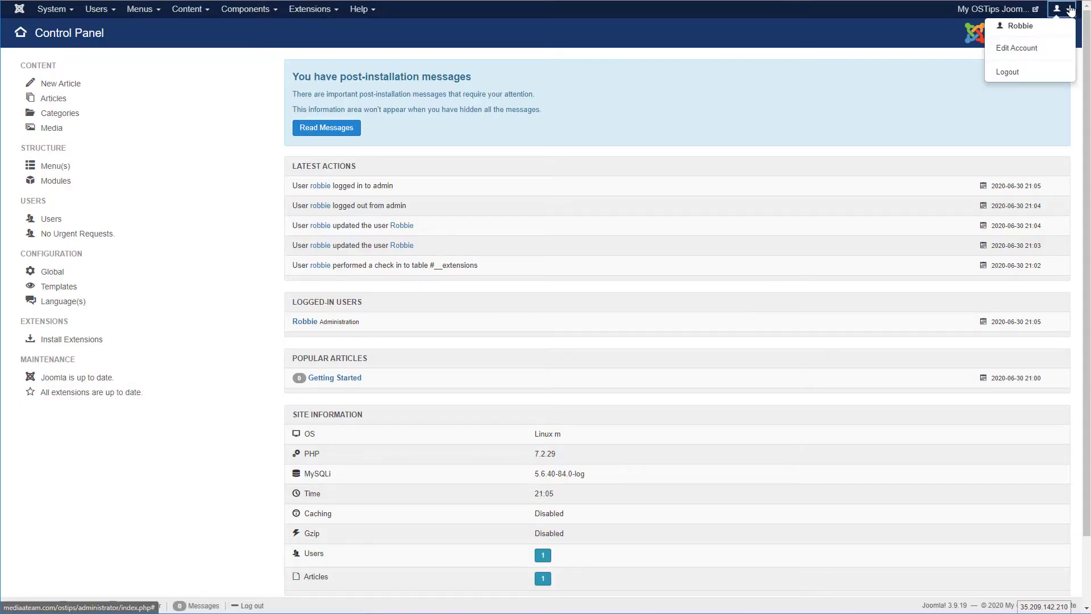
left_click(1020, 73)
left_click(552, 259)
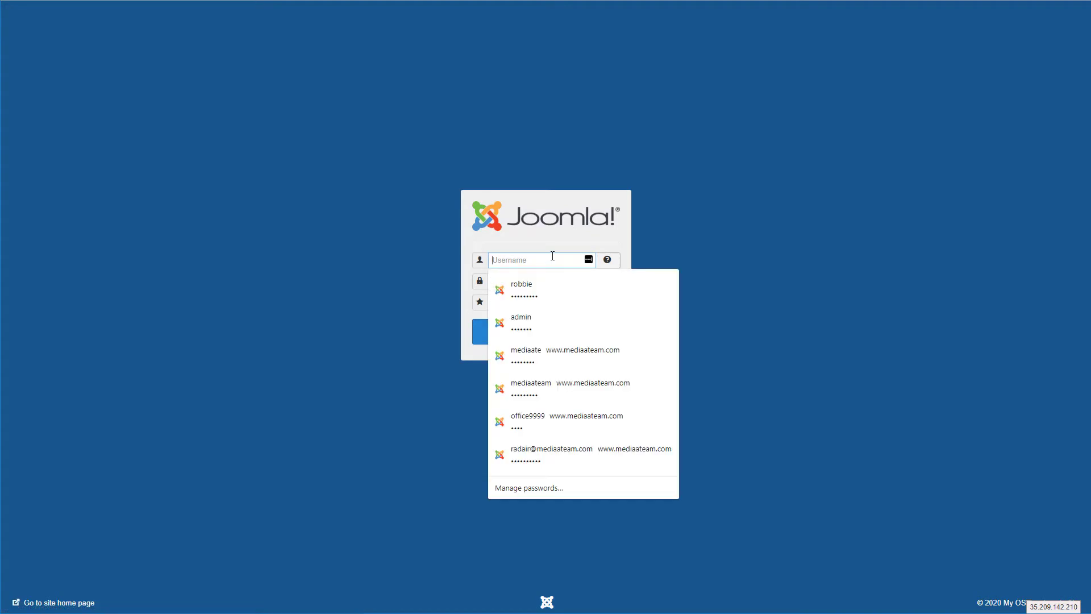
left_click(530, 285)
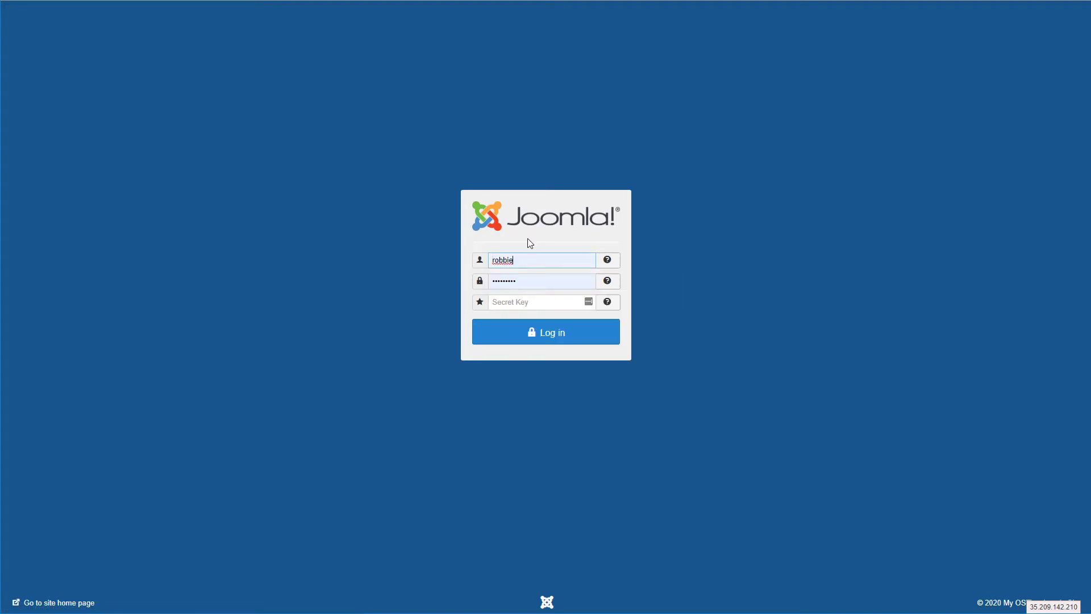
left_click(547, 340)
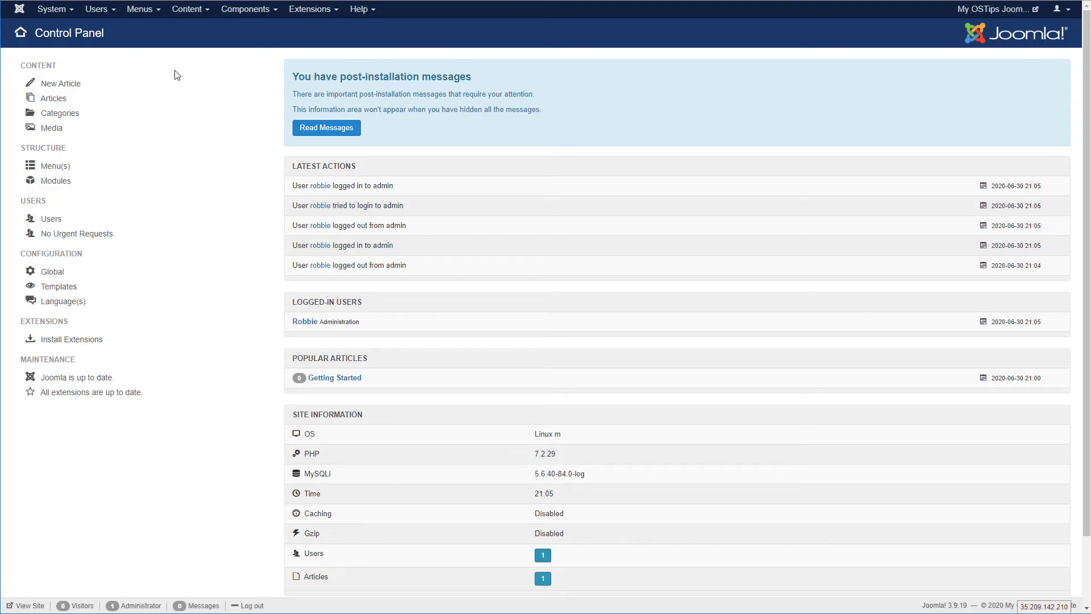
Open the administrator's profile from Users and set its two-factor method to YubiKey
left_click(107, 14)
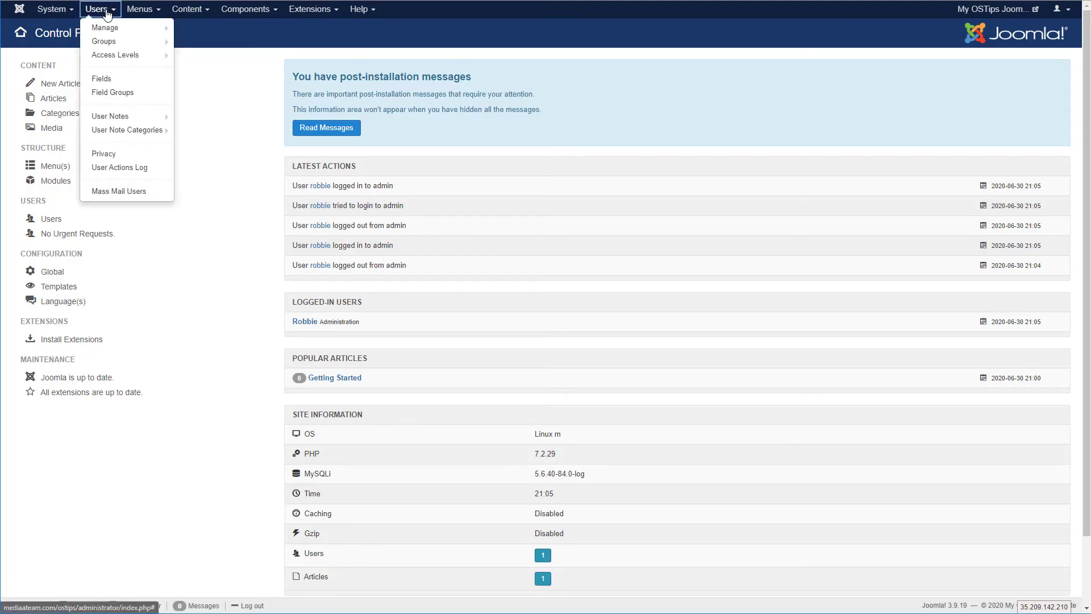
left_click(105, 30)
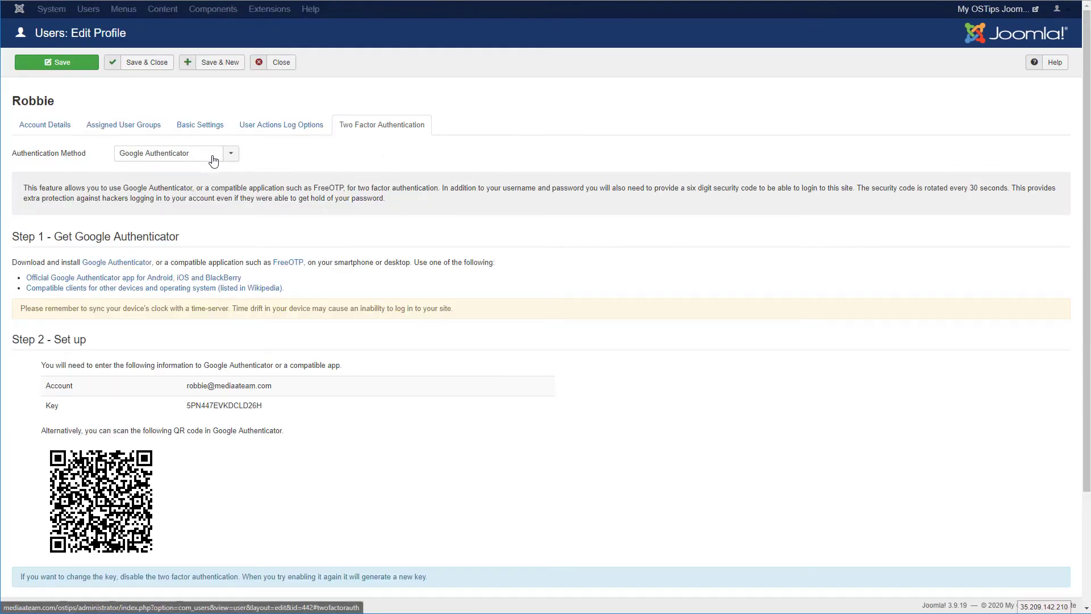
left_click(207, 157)
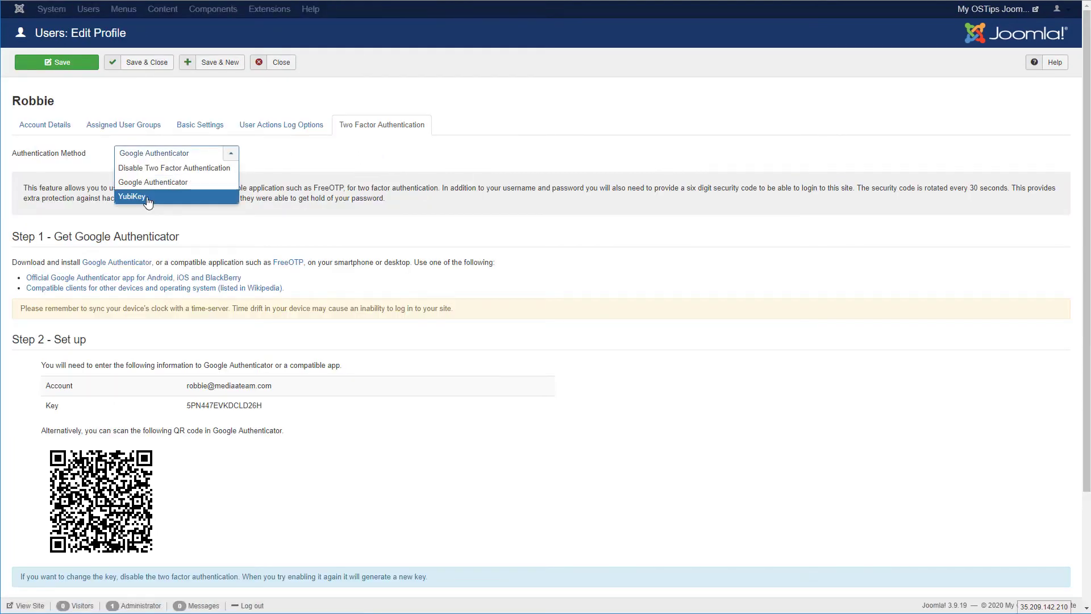
left_click(148, 197)
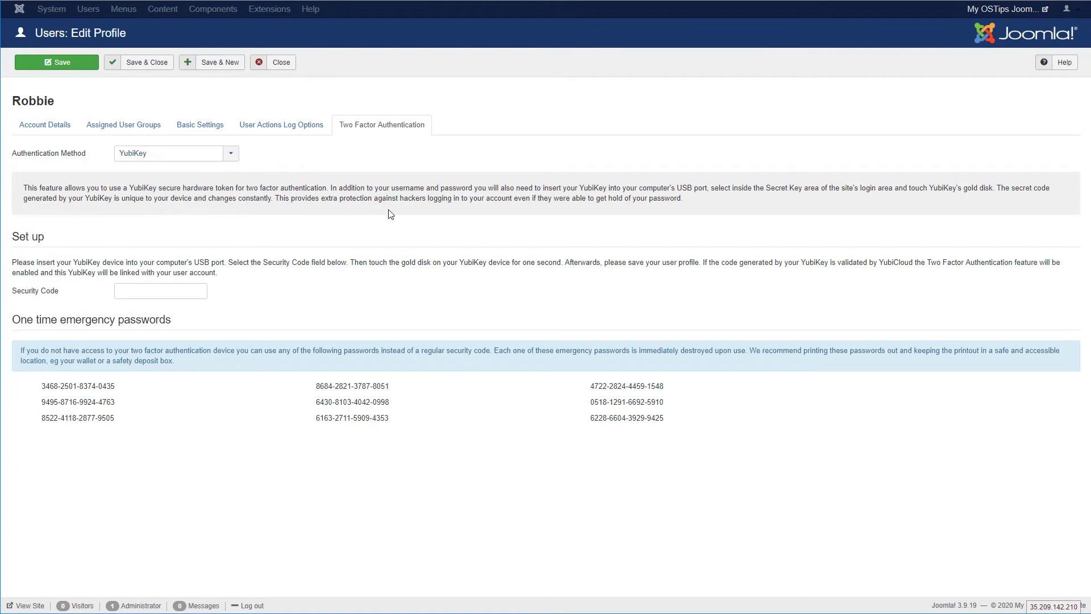
Enter the YubiKey-generated security code and copy the nine emergency passwords
left_click(182, 292)
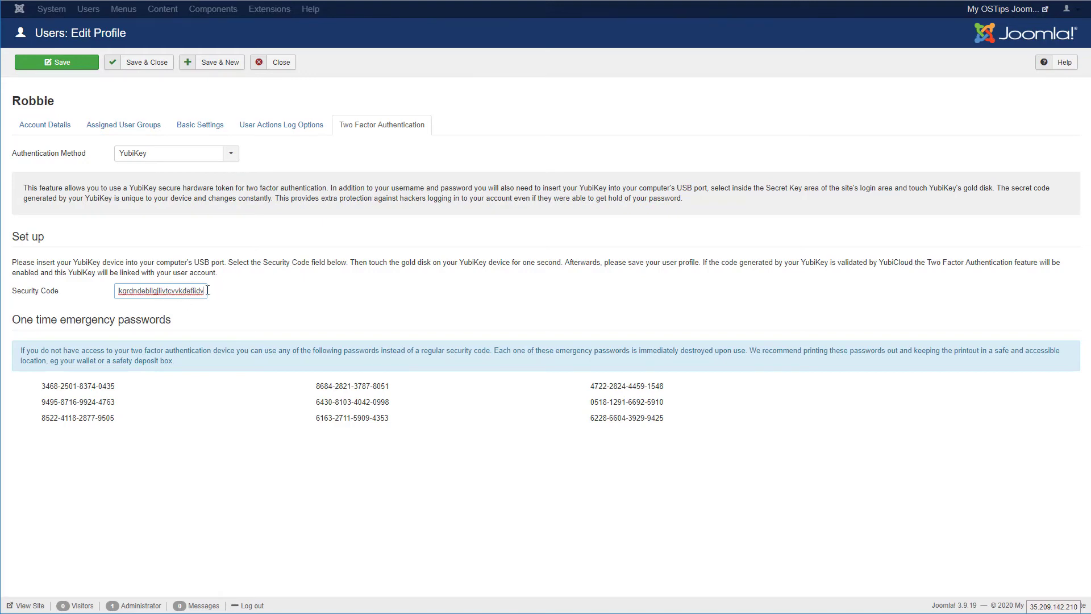
left_click_drag(207, 290, 91, 292)
left_click(193, 293)
left_click_drag(42, 385, 657, 435)
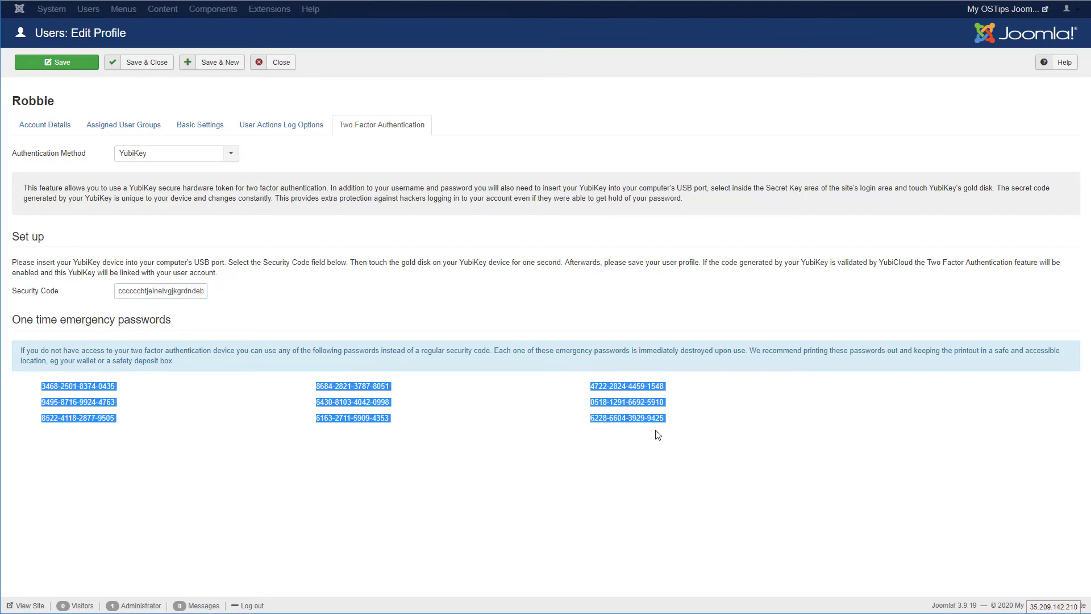
left_click(673, 484)
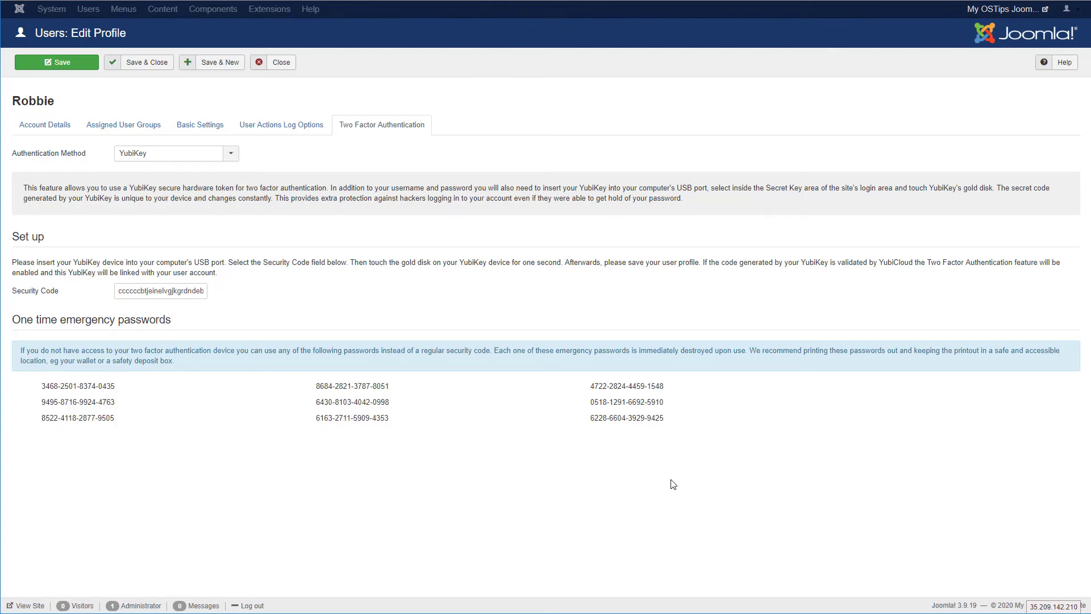
Save & Close the YubiKey-enabled profile, then log out
left_click(89, 67)
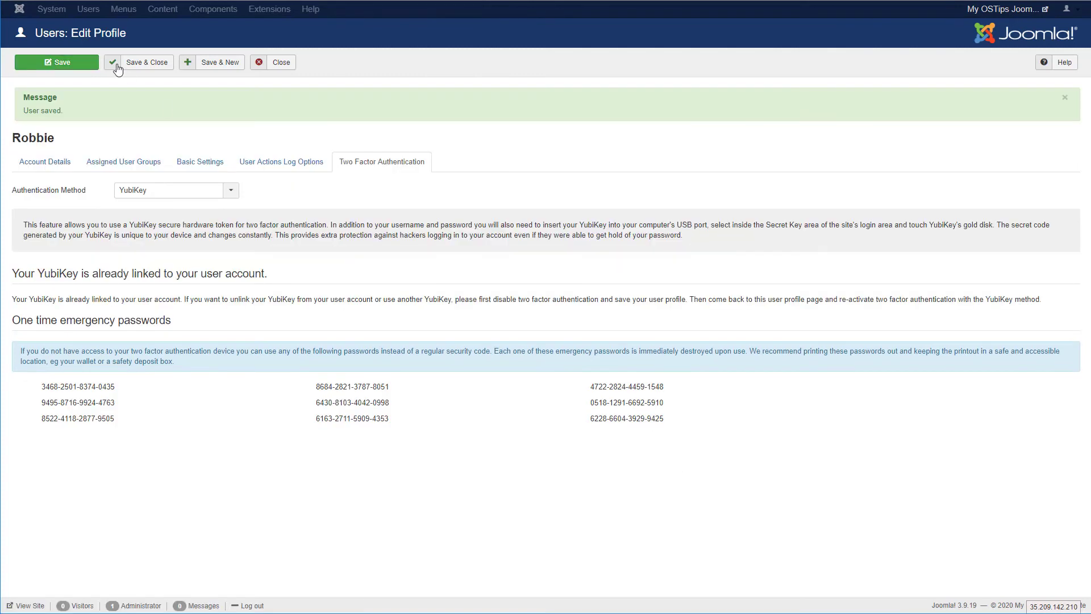
left_click(135, 63)
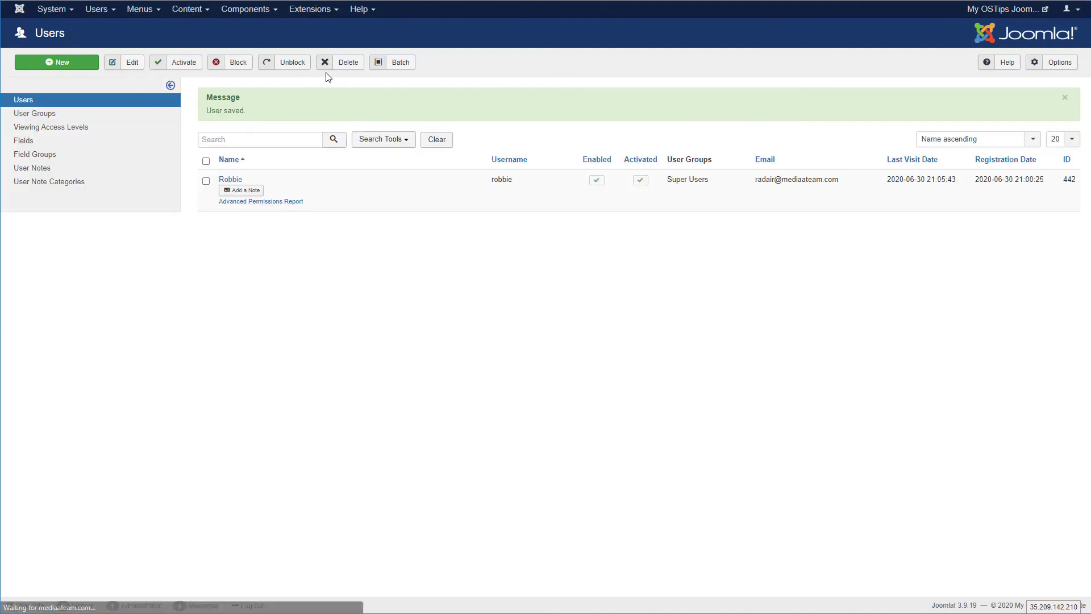
left_click(1071, 9)
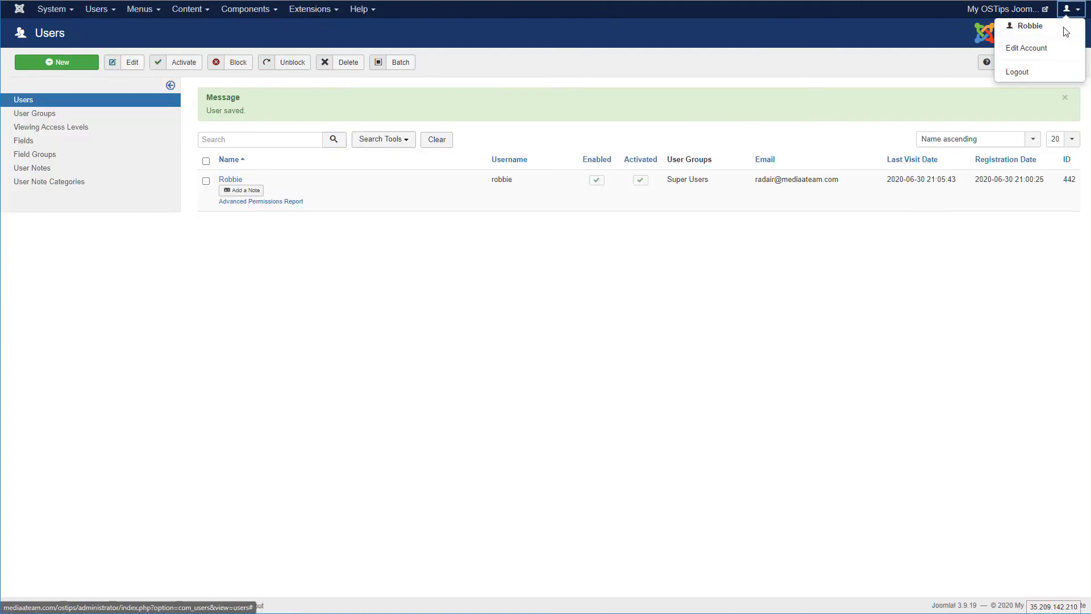
left_click(1017, 70)
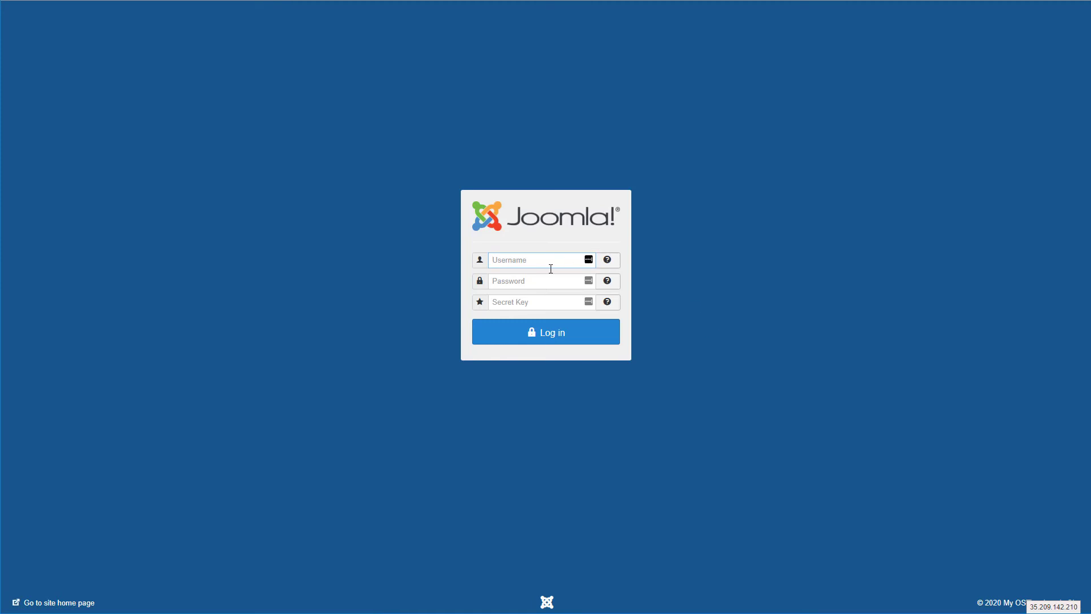
Log in with the saved credentials and a YubiKey-generated secret key
left_click(550, 264)
left_click(518, 289)
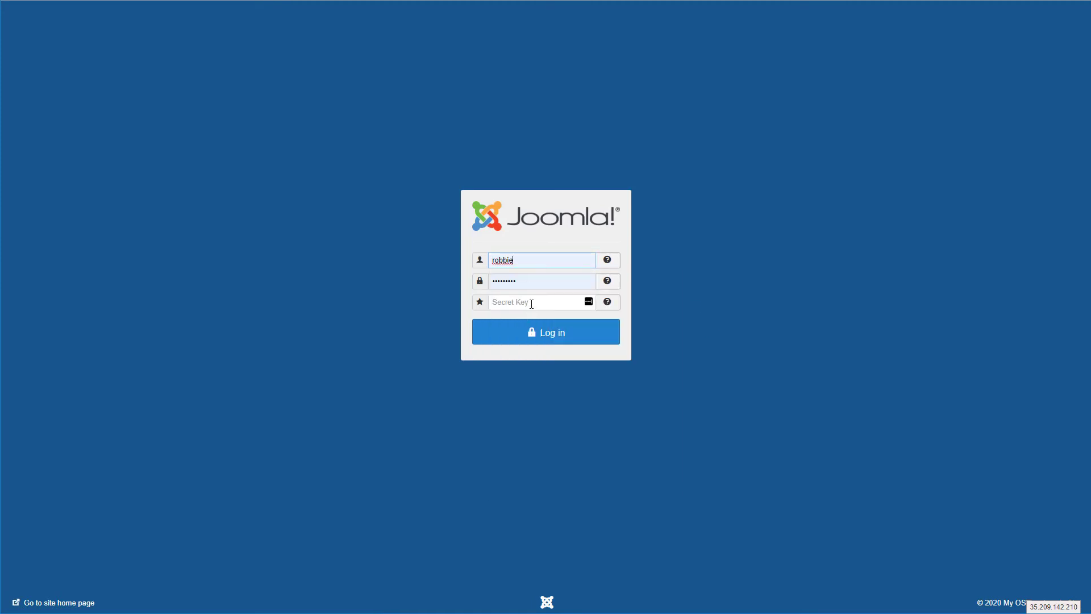
left_click(531, 303)
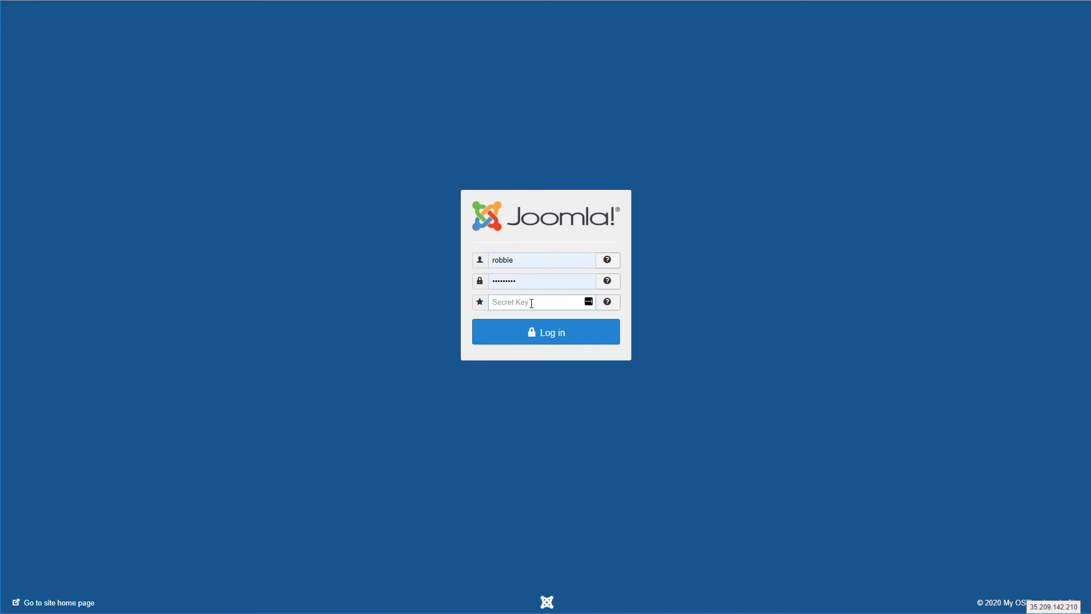
key("Return")
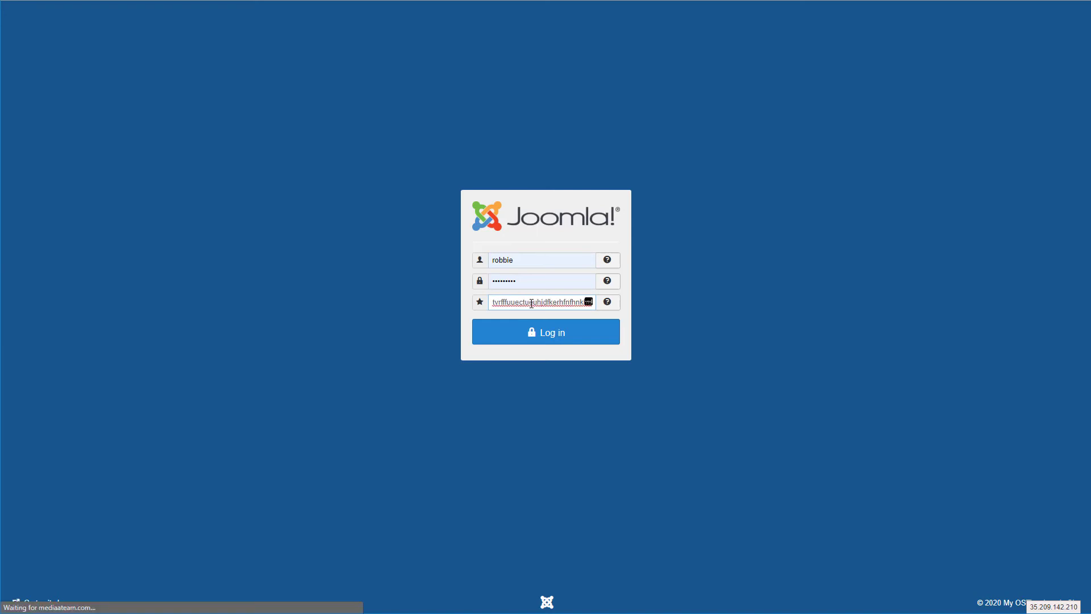